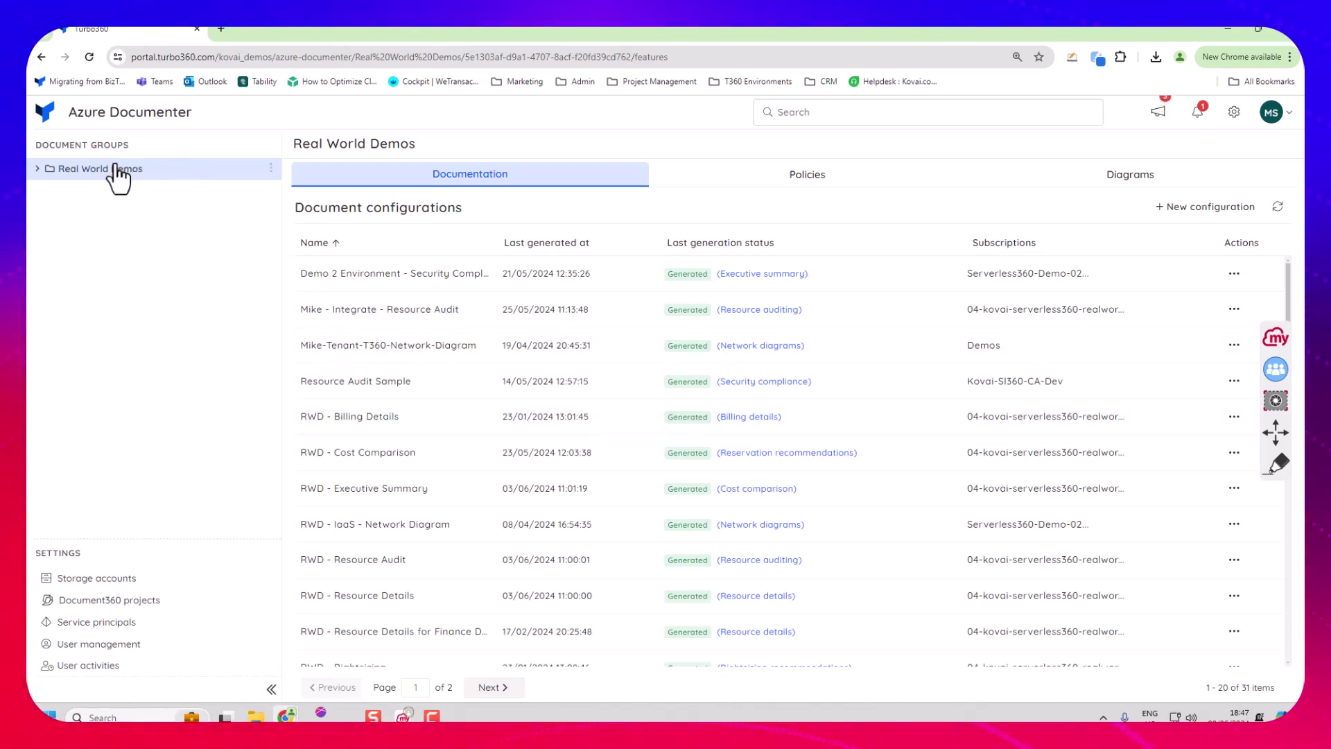
# Step: Start a new document group under Real World Demos, naming it with the presenter's first name followed by "Test", and proceed to its subscriptions
pyautogui.click(95, 172)
pyautogui.click(36, 169)
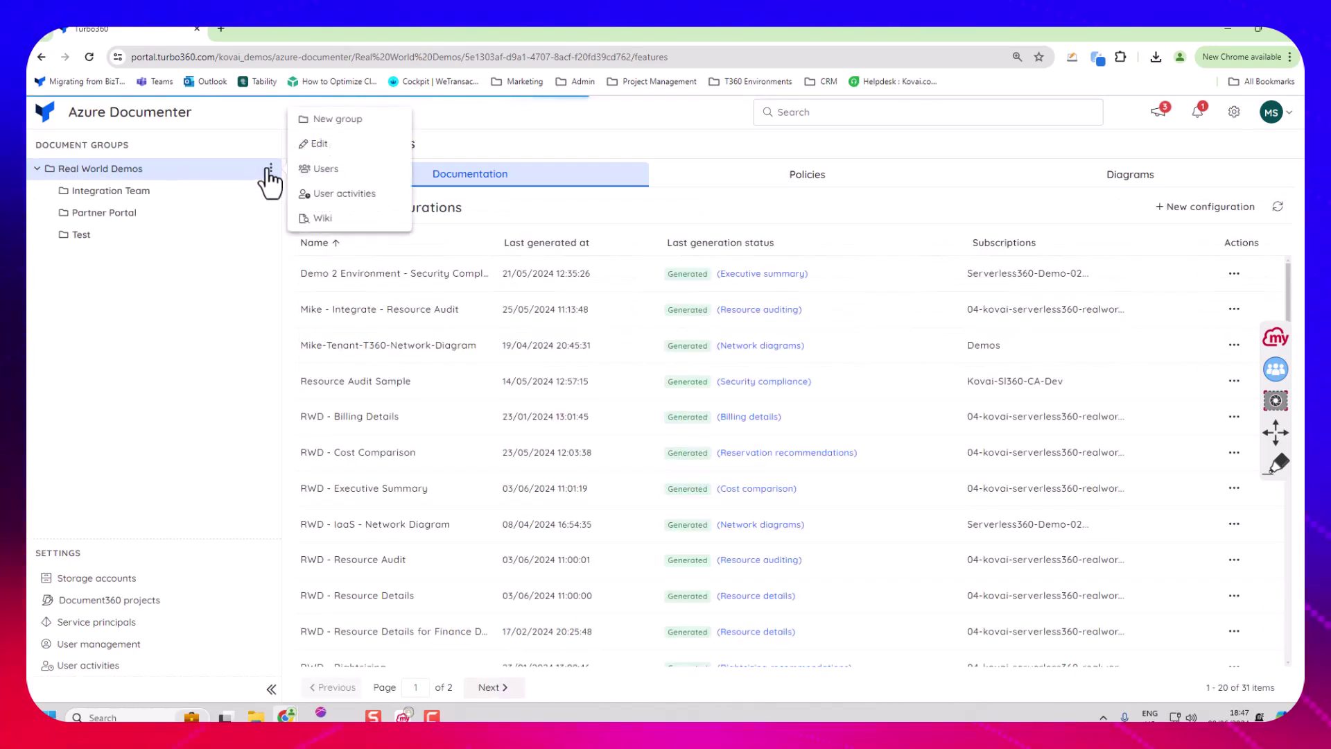
pyautogui.click(337, 121)
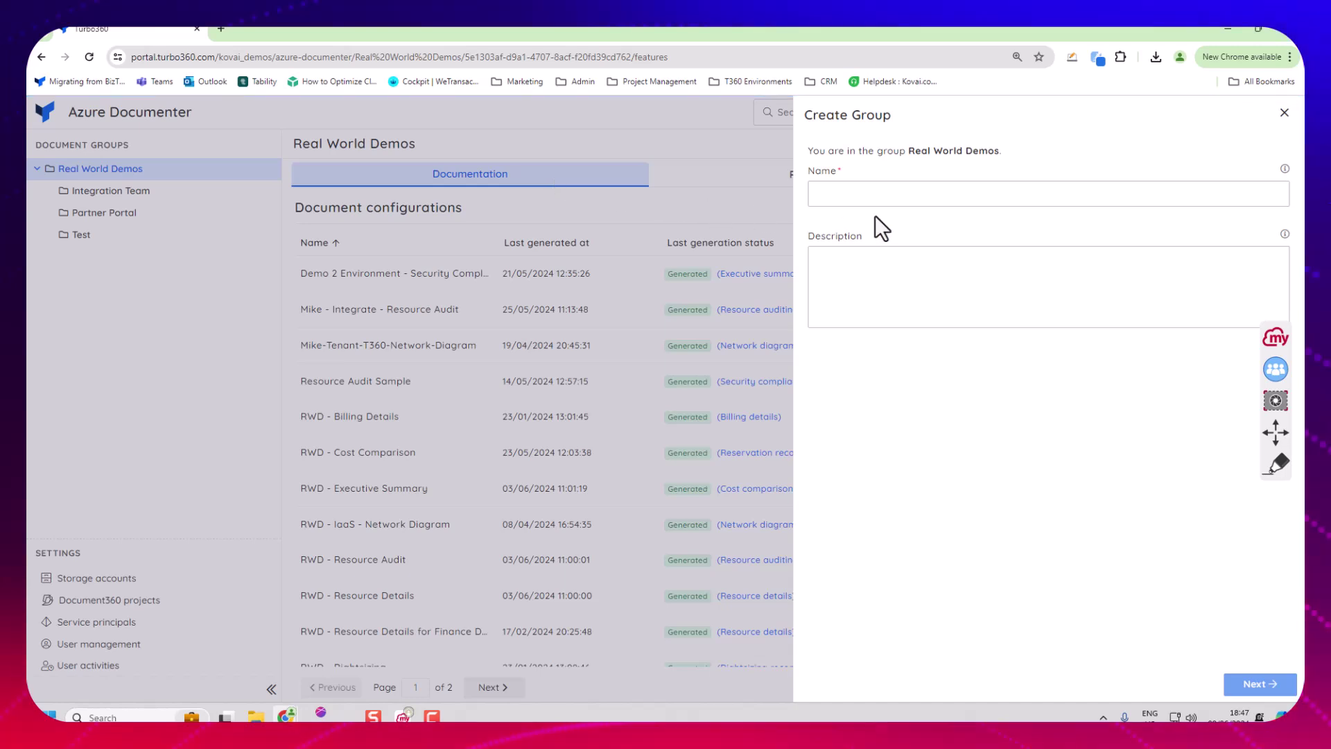
pyautogui.click(868, 199)
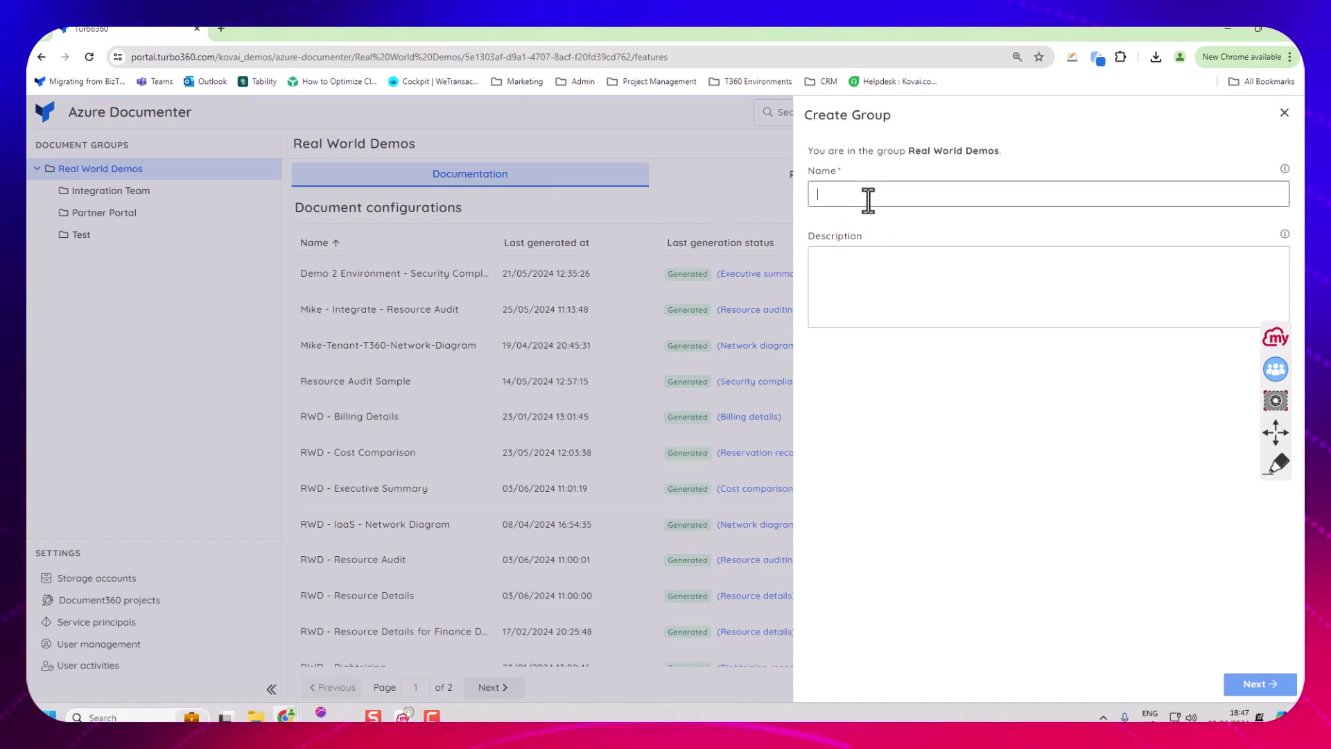
pyautogui.write('Mike ')
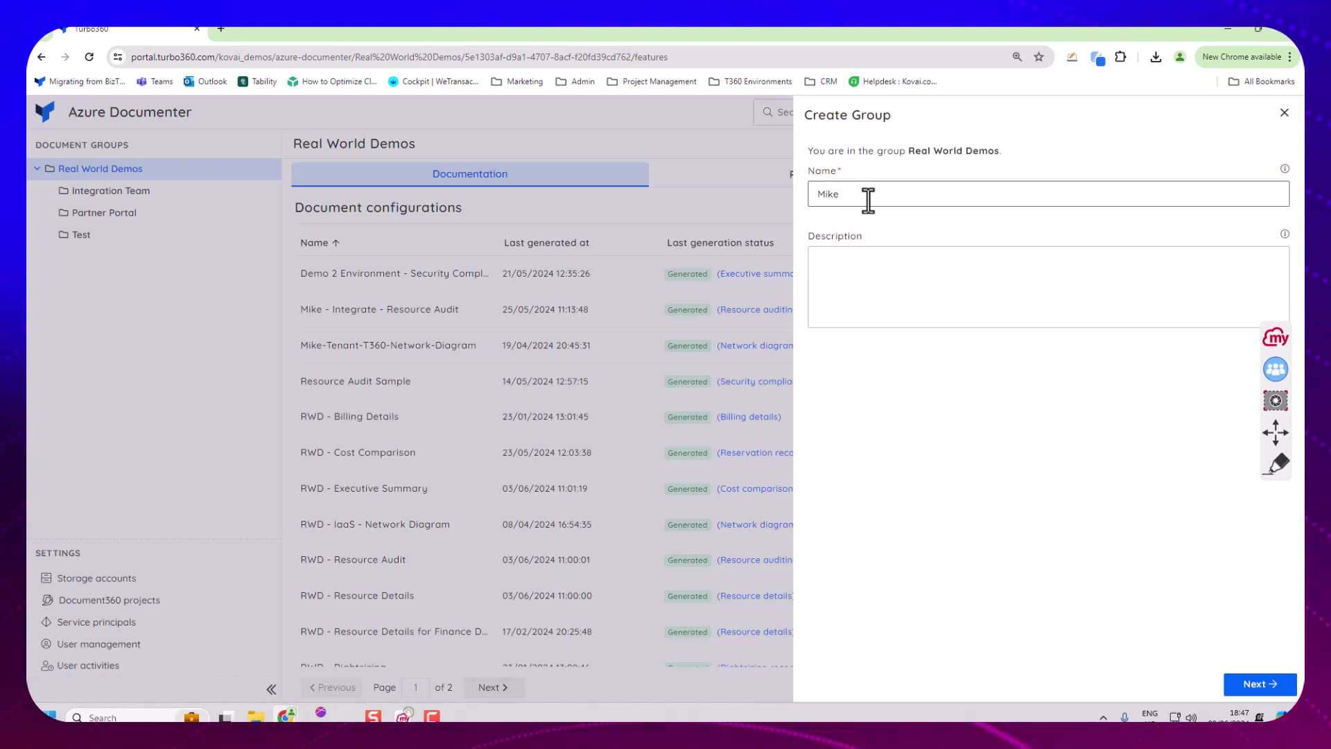
pyautogui.write('Tes')
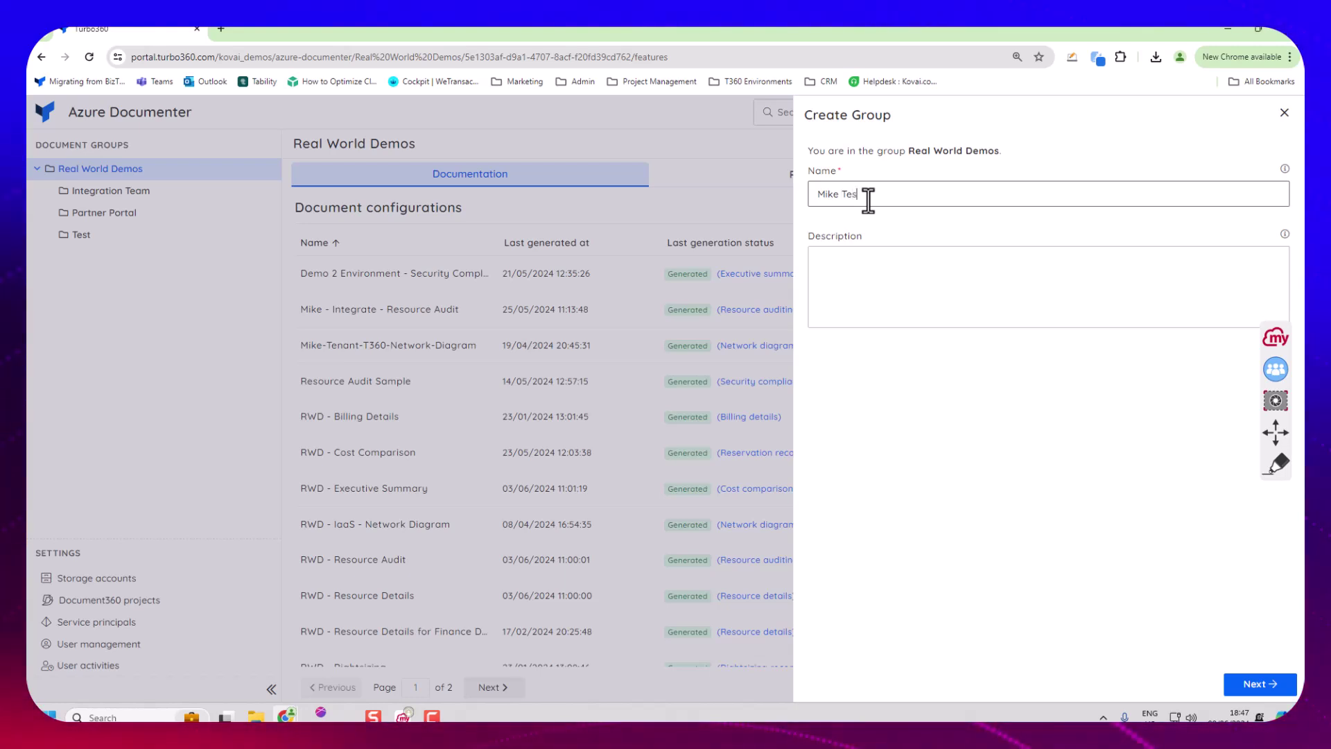
pyautogui.write('t')
pyautogui.click(1244, 684)
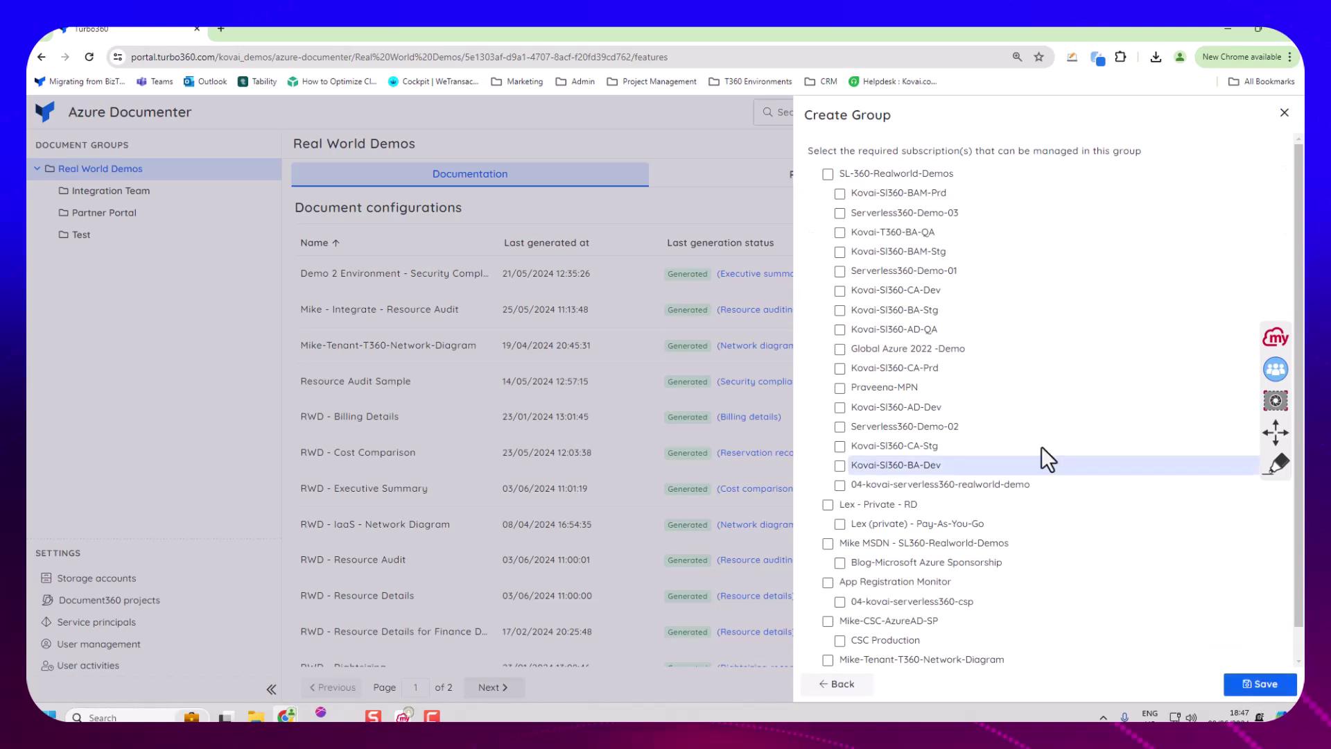
# Step: Assign the subscriptions Kovai-Sl360-BAM-Prd, Kovai-T360-BA-QA, Kovai-Sl360-BAM-Stg and Serverless360-Demo-01 to the new group and save it
pyautogui.click(839, 193)
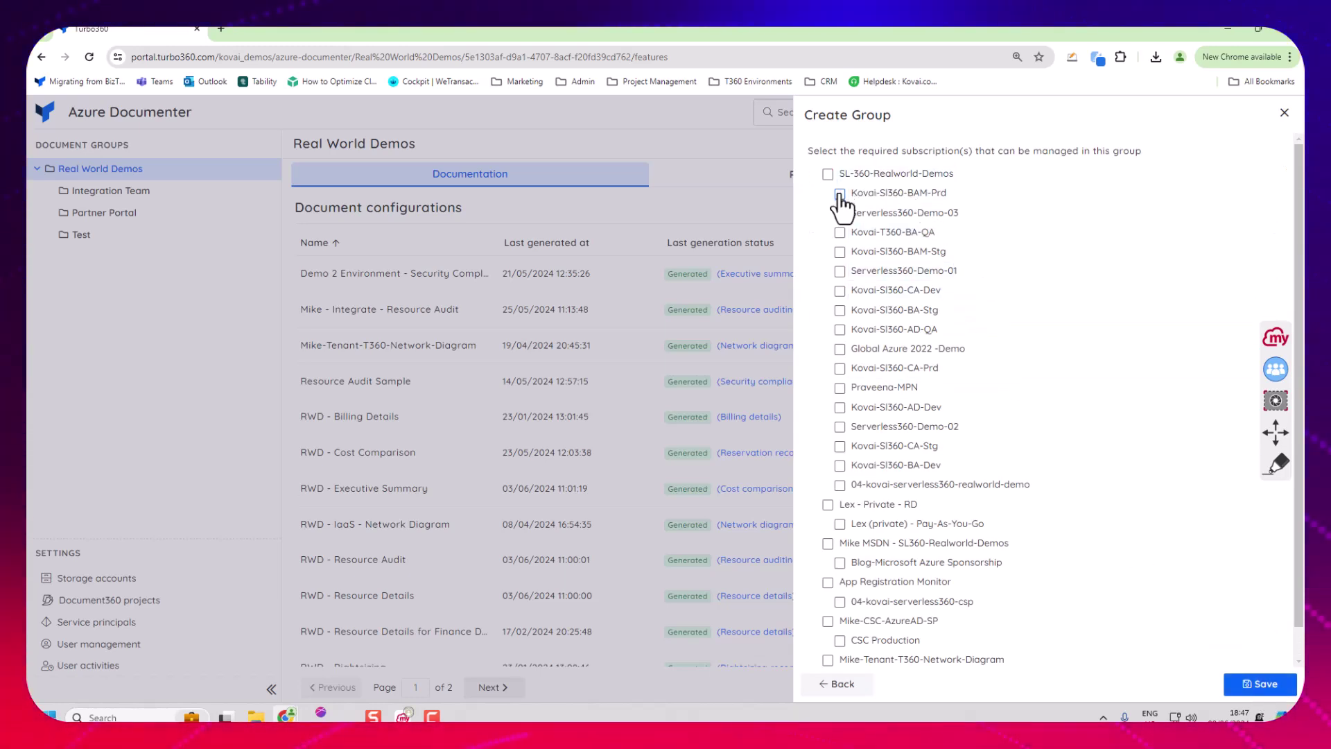
pyautogui.click(839, 232)
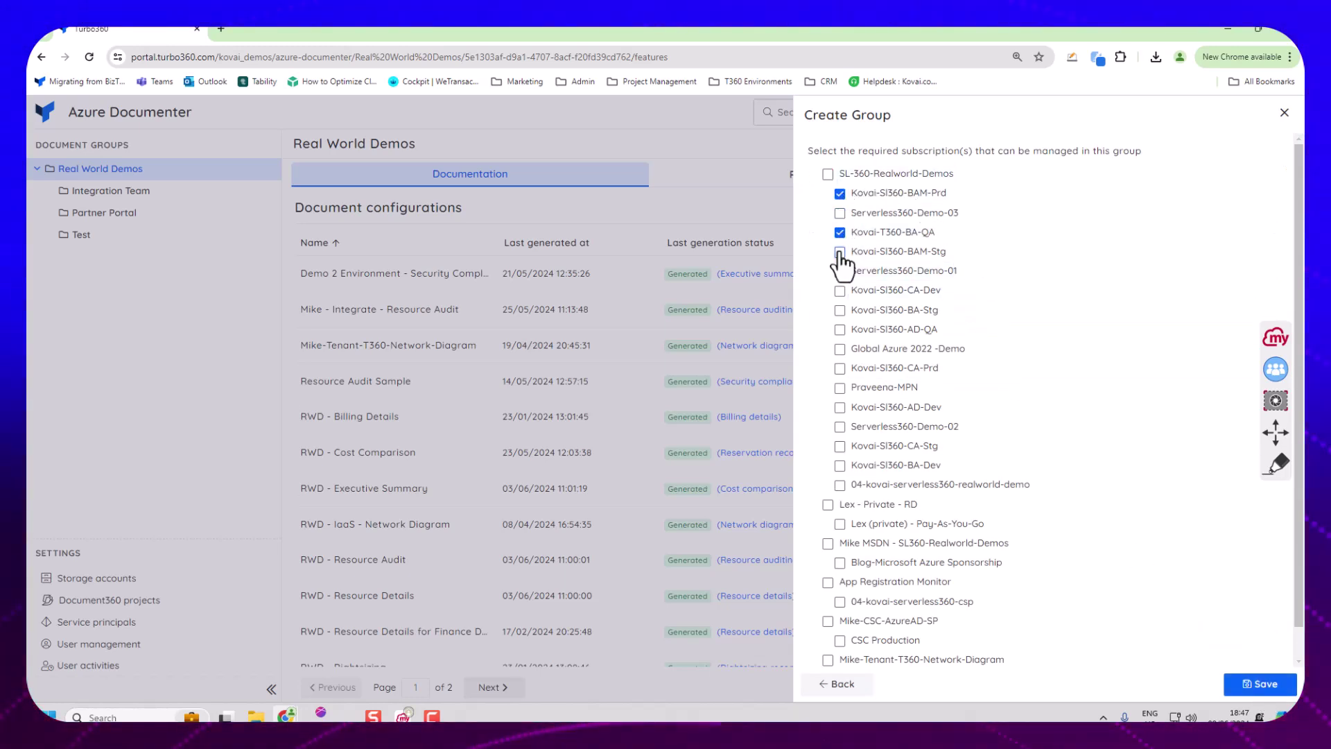
pyautogui.click(839, 271)
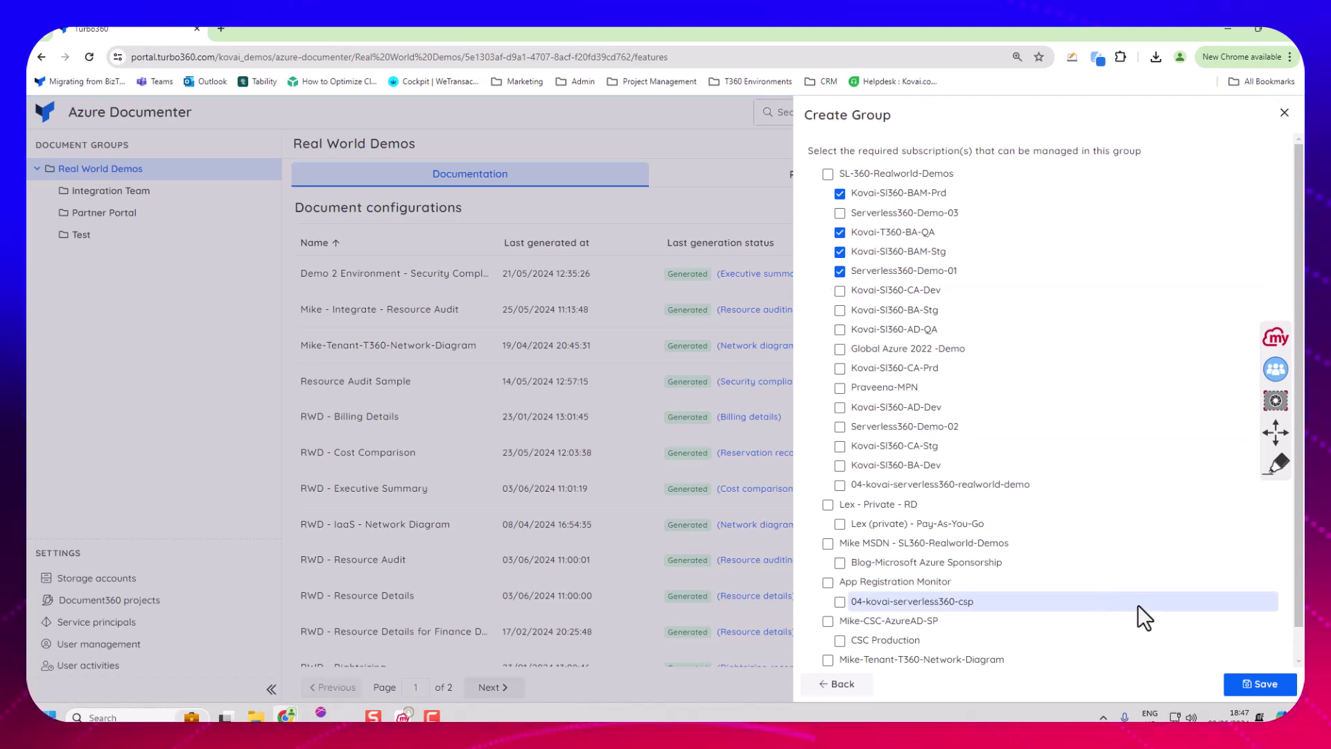
pyautogui.click(1231, 687)
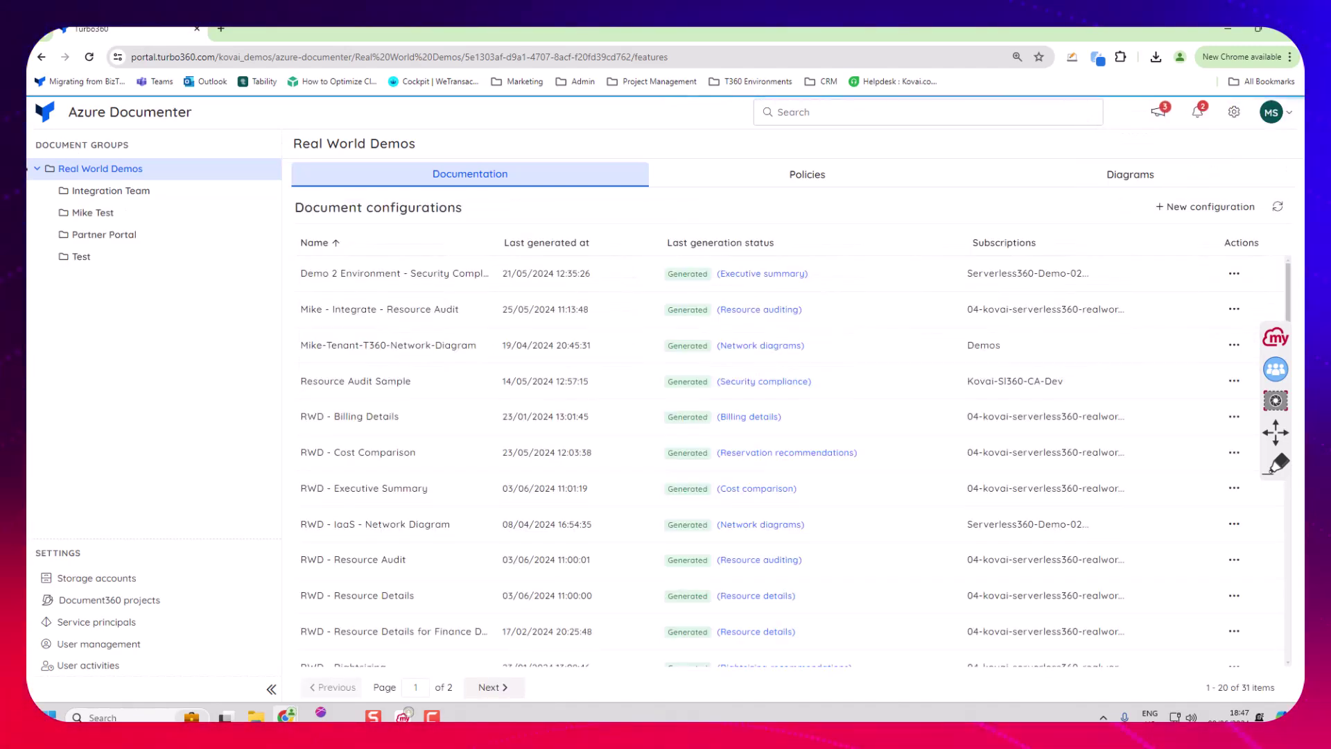
# Step: View the newly created group, and examine the Partner Portal group's document configurations and available diagrams
pyautogui.click(97, 217)
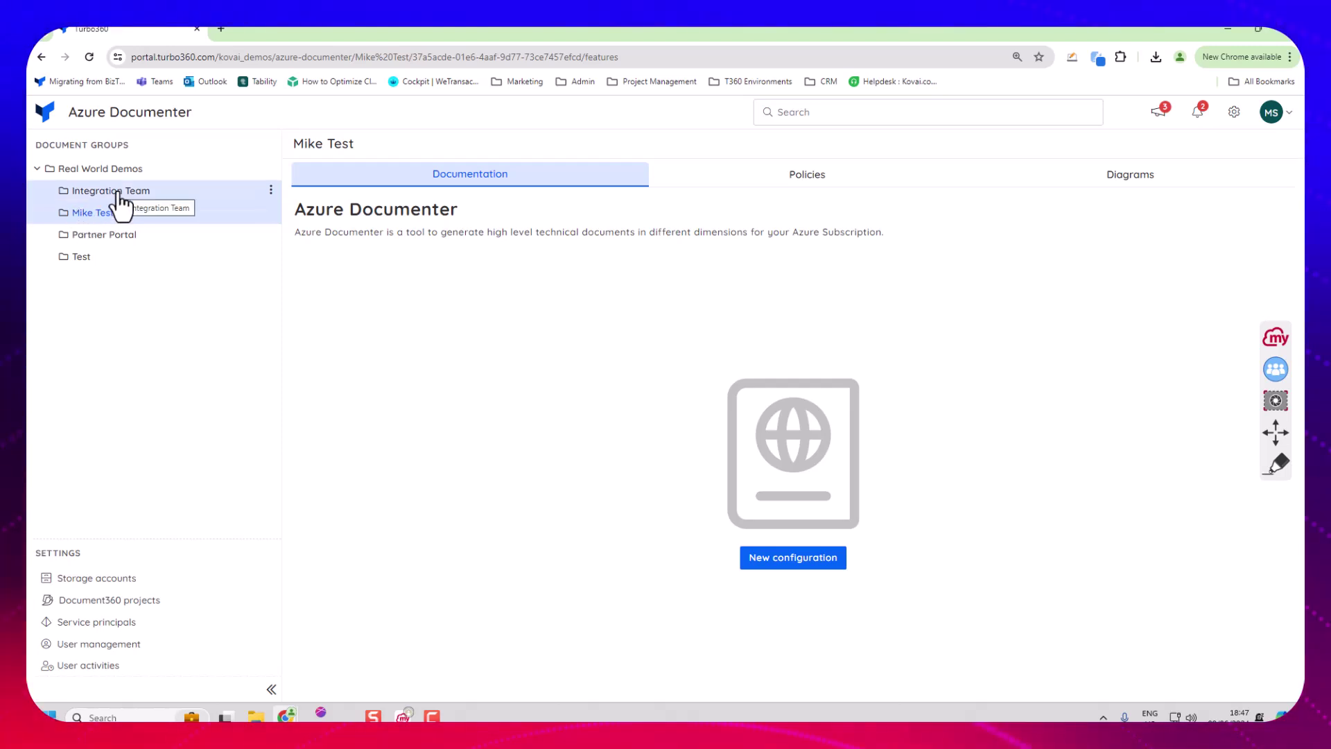
pyautogui.click(114, 243)
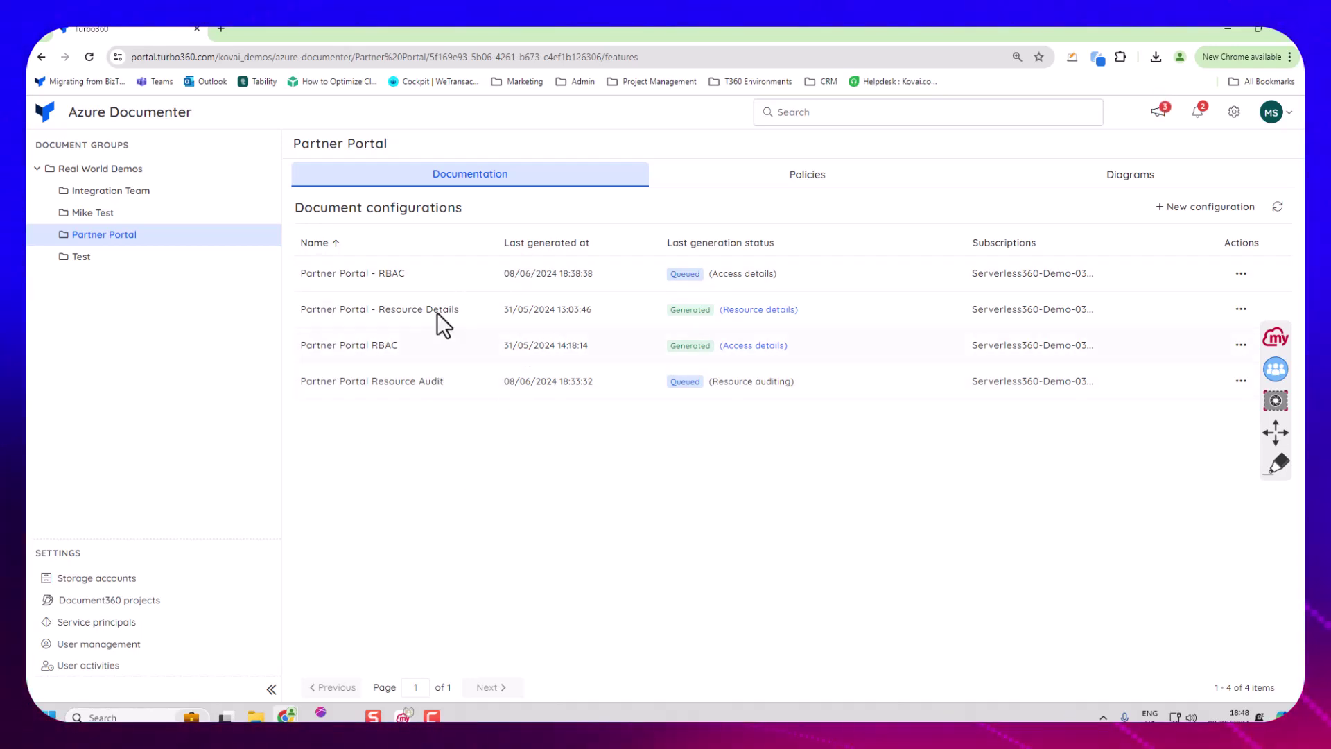
pyautogui.click(1129, 181)
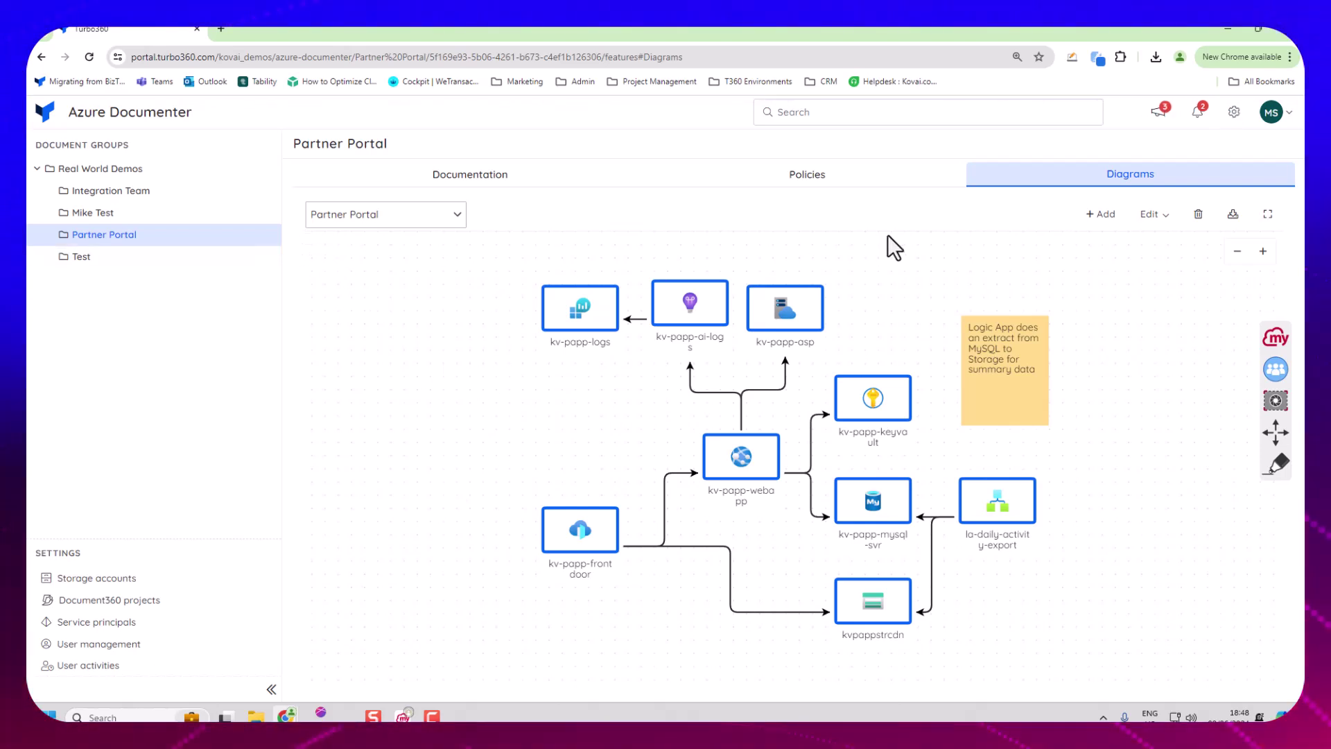
pyautogui.click(430, 217)
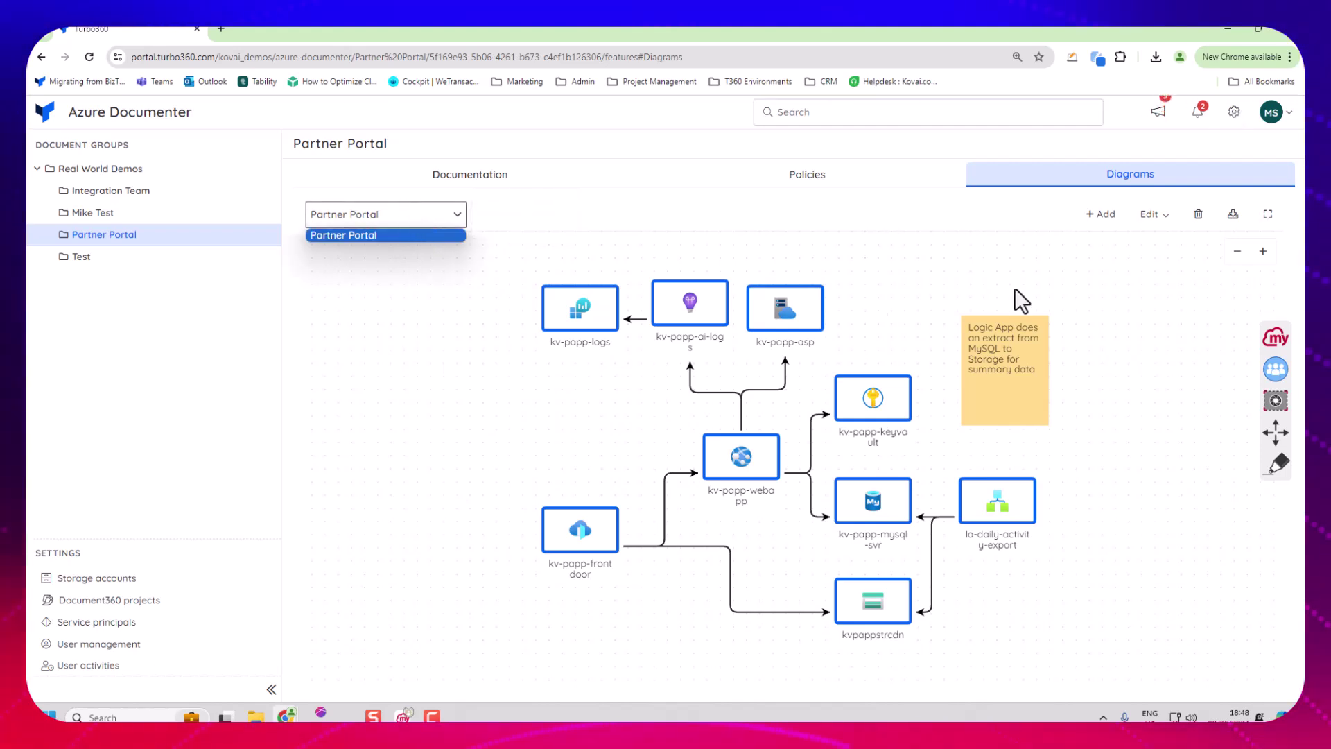
# Step: Add a diagram named Test to the Partner Portal group, using the Serverless360-Demo-03 subscription and no filters
pyautogui.click(1103, 215)
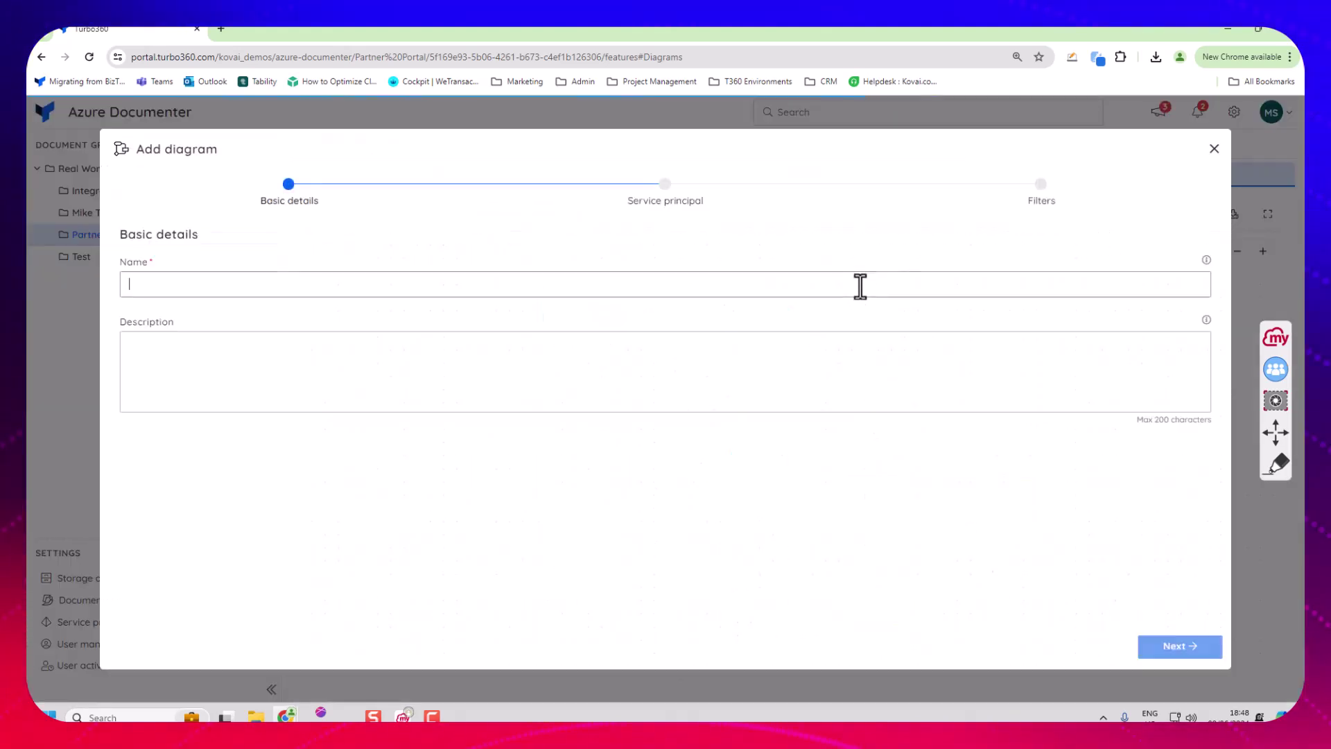
pyautogui.click(860, 285)
pyautogui.write('Test')
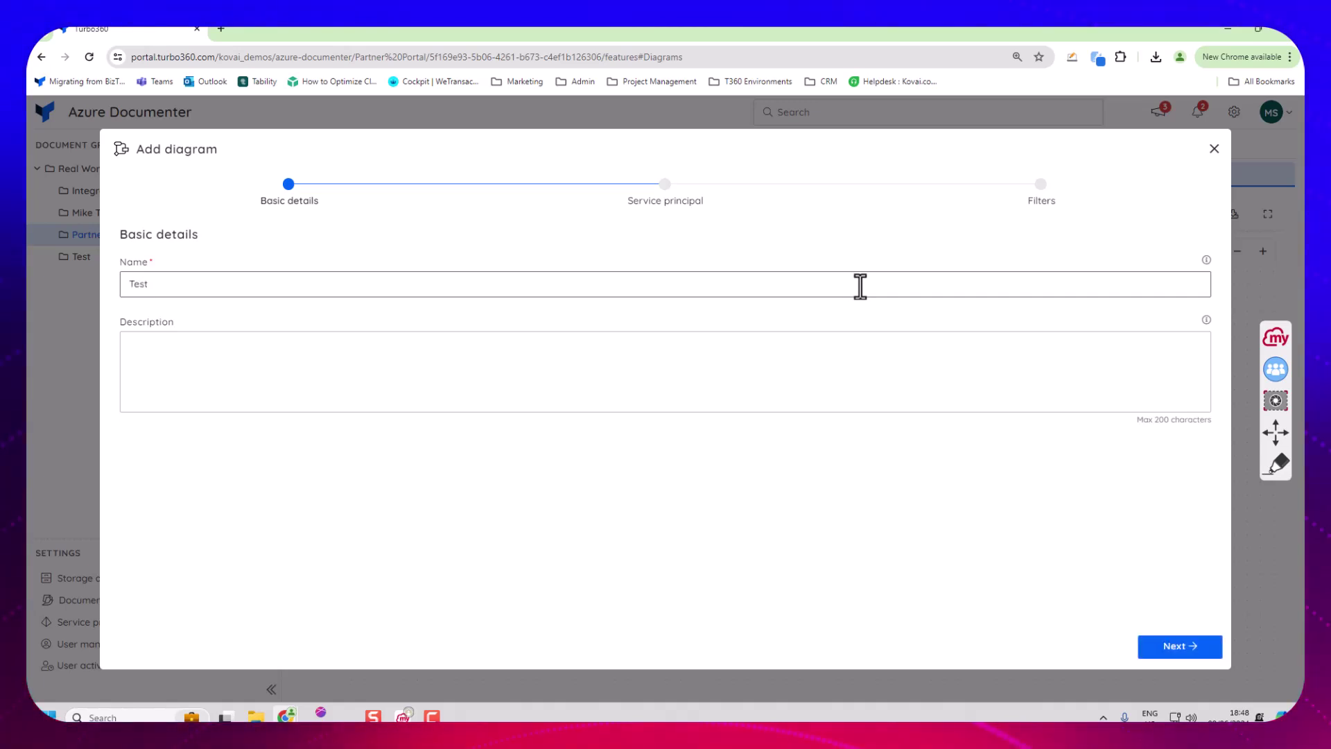
pyautogui.click(1179, 645)
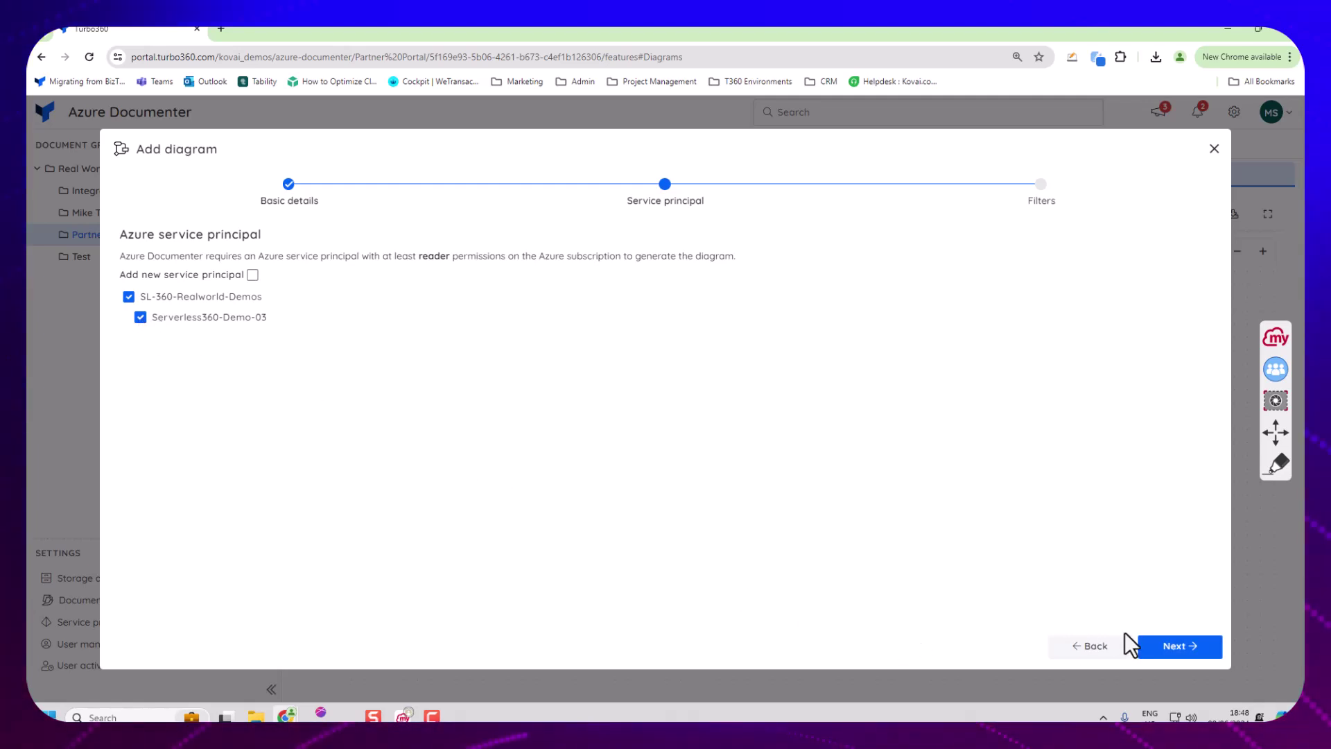
pyautogui.click(1177, 653)
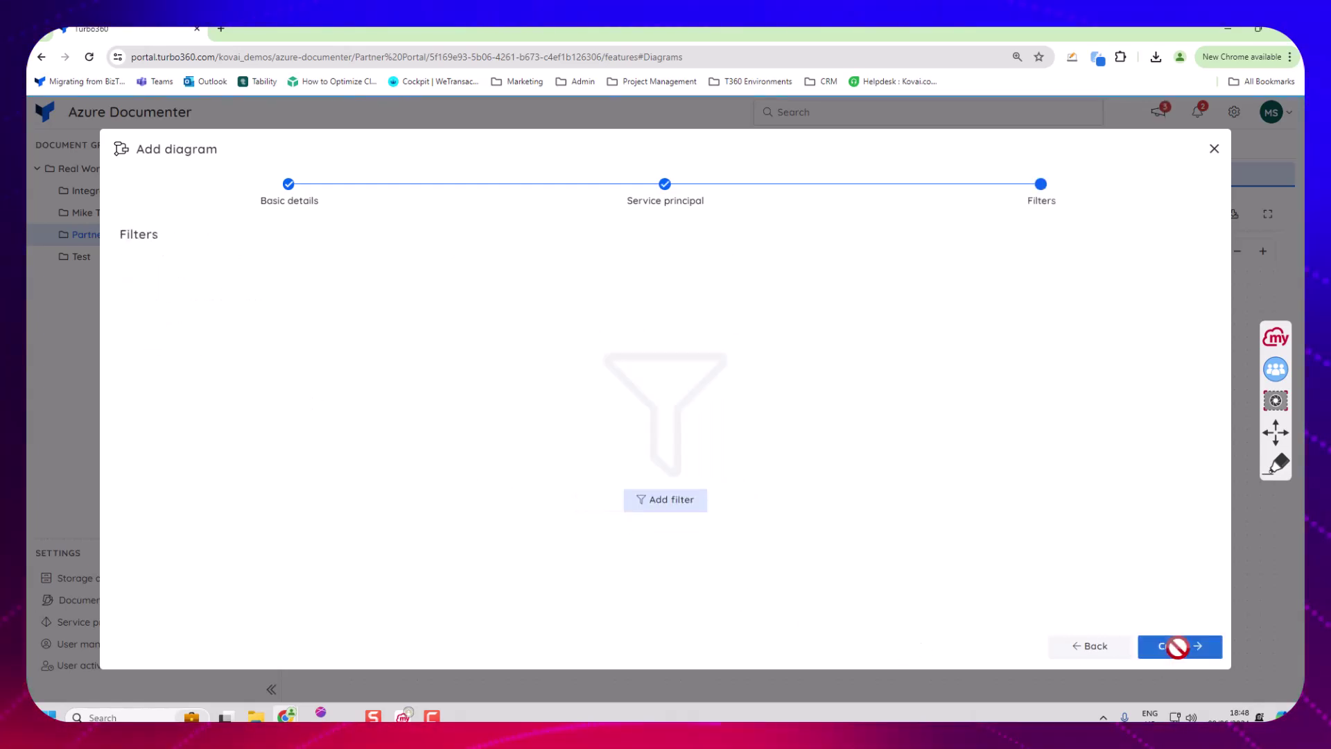
pyautogui.click(1178, 651)
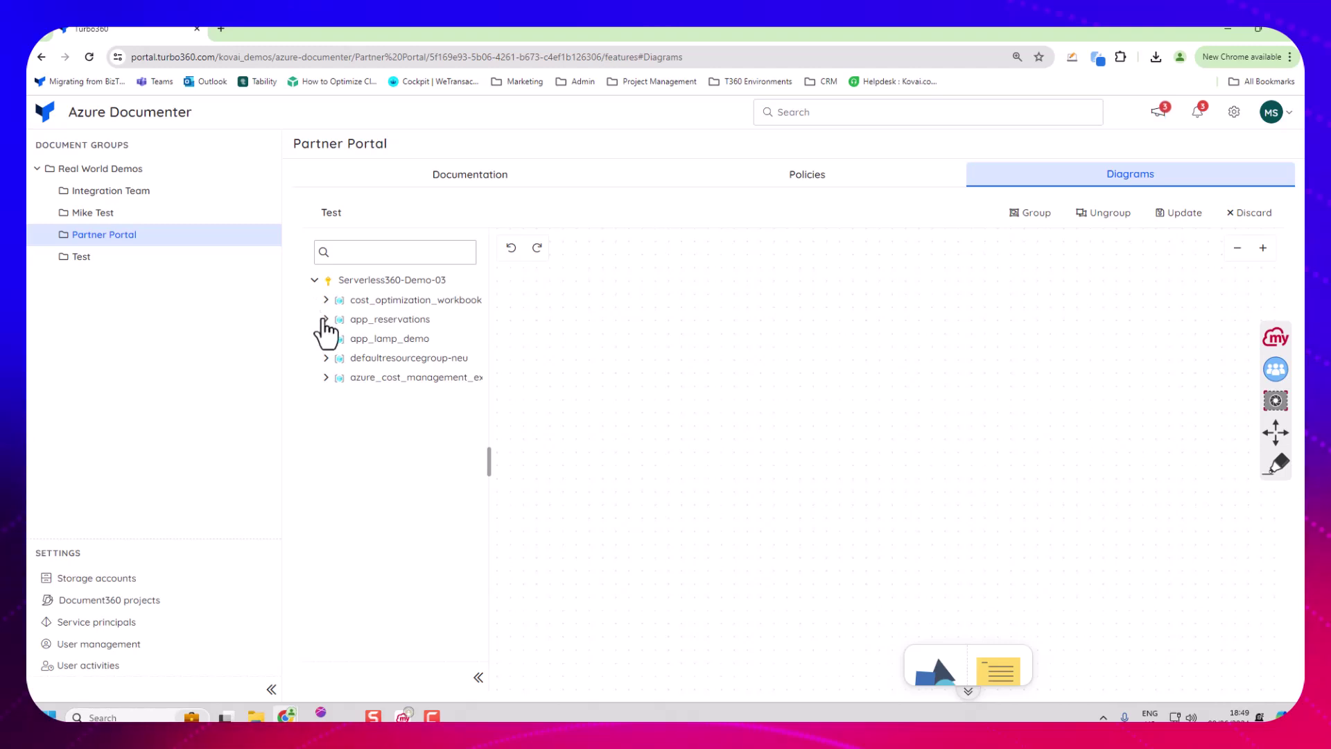
# Step: Place the kv-papp-asp App Service Plan from the app_lamp_demo resource group on the Test diagram's canvas
pyautogui.click(326, 319)
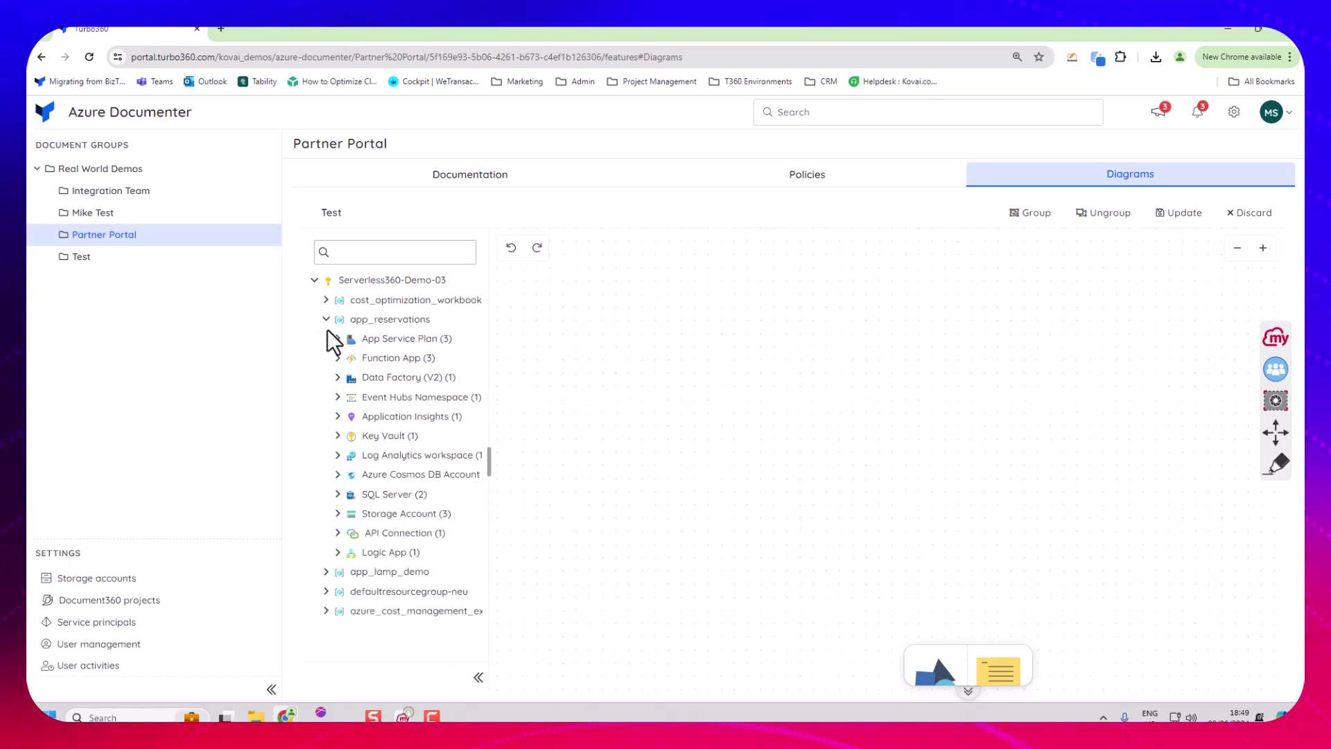
pyautogui.click(326, 319)
pyautogui.click(326, 338)
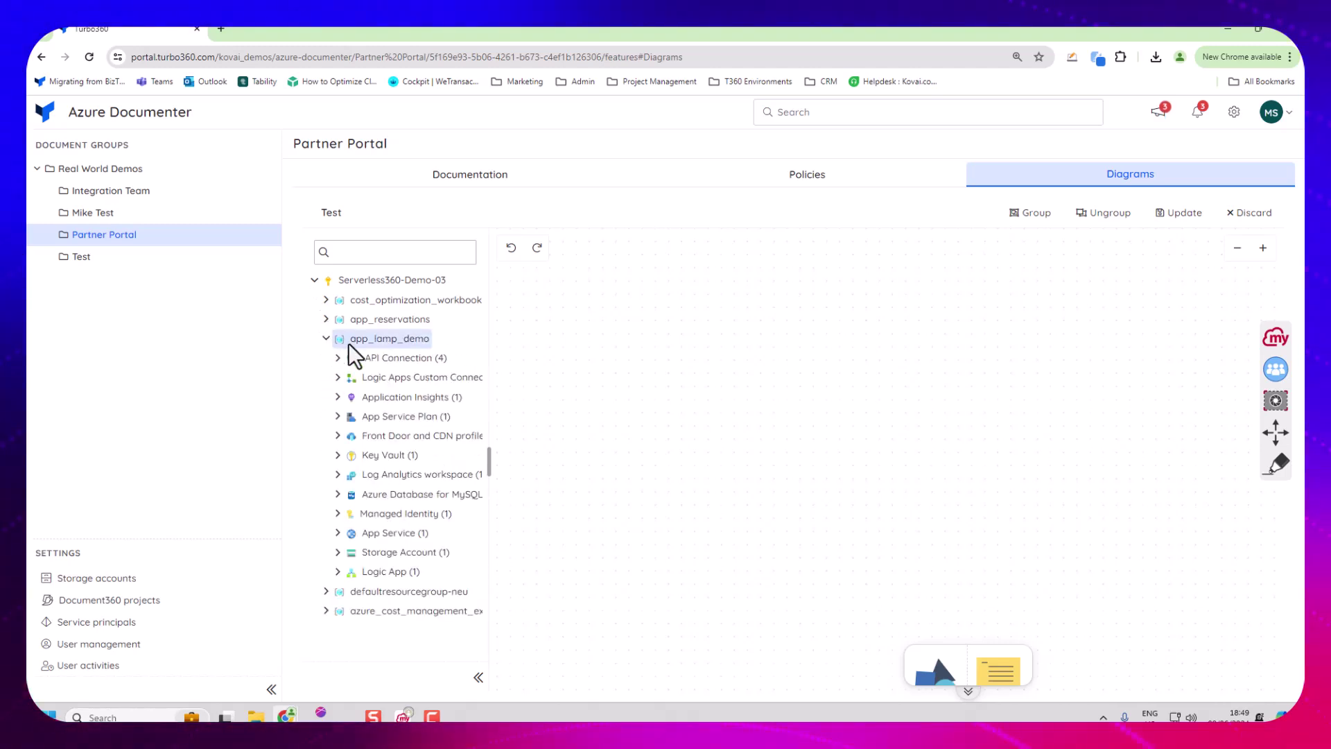
pyautogui.click(337, 416)
pyautogui.moveTo(402, 436); pyautogui.dragTo(901, 478)
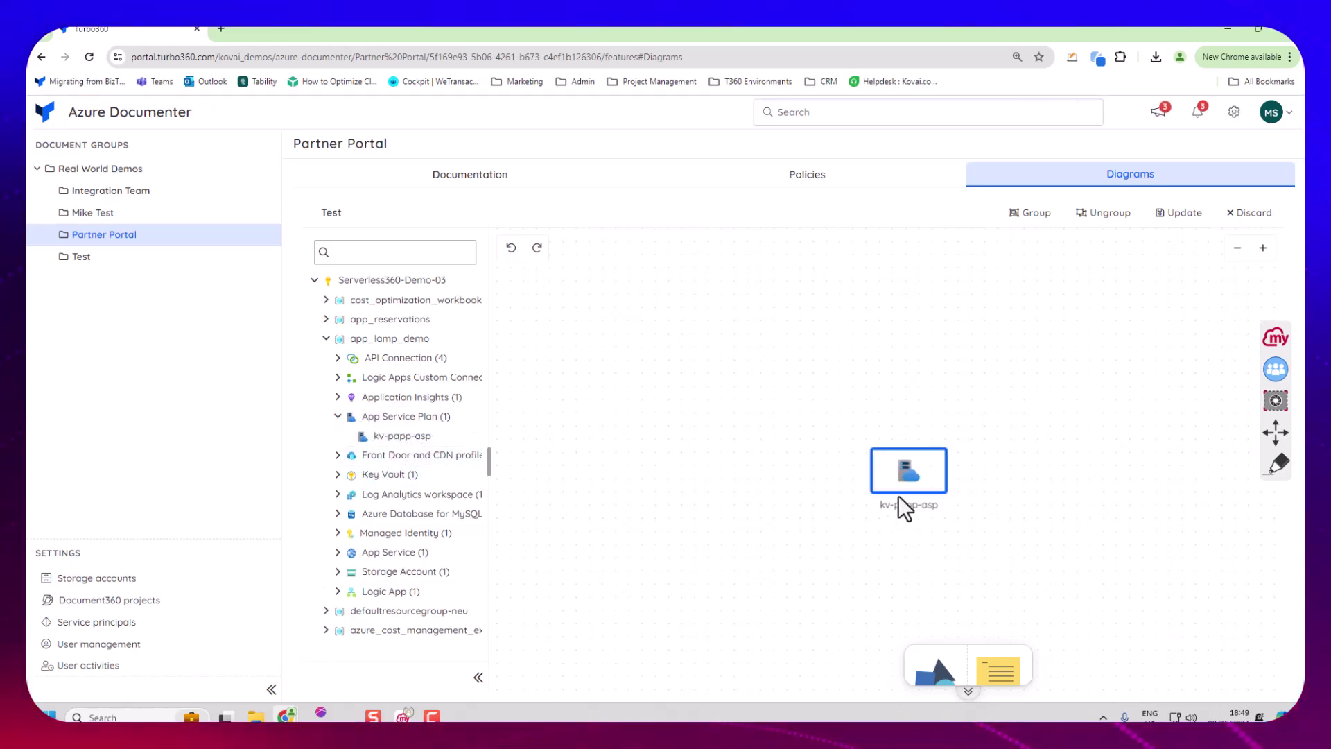
# Step: Add the kv-papp-keyvault Key Vault and the kv-papp-webapp App Service to the diagram, connecting each with an arrow to kv-papp-asp
pyautogui.click(409, 474)
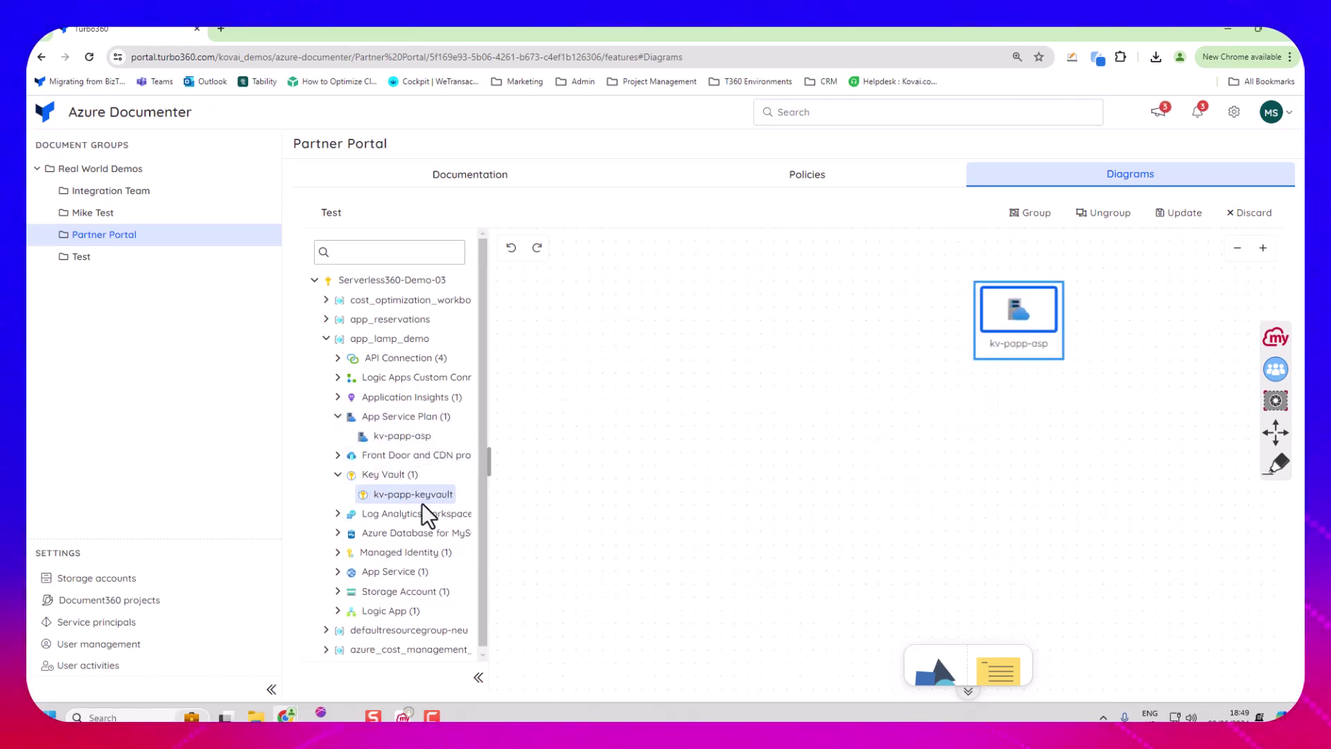
pyautogui.moveTo(423, 498); pyautogui.dragTo(1017, 310)
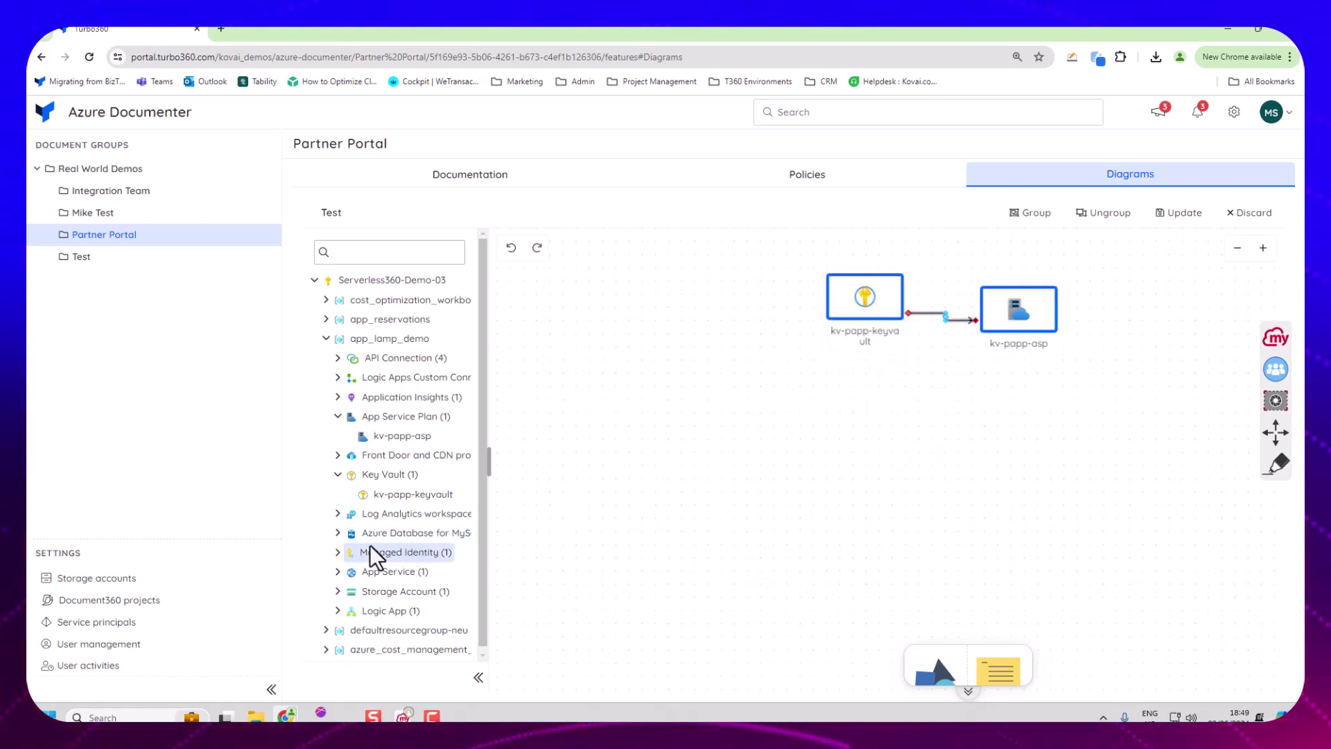
pyautogui.click(338, 572)
pyautogui.moveTo(379, 592); pyautogui.dragTo(948, 438)
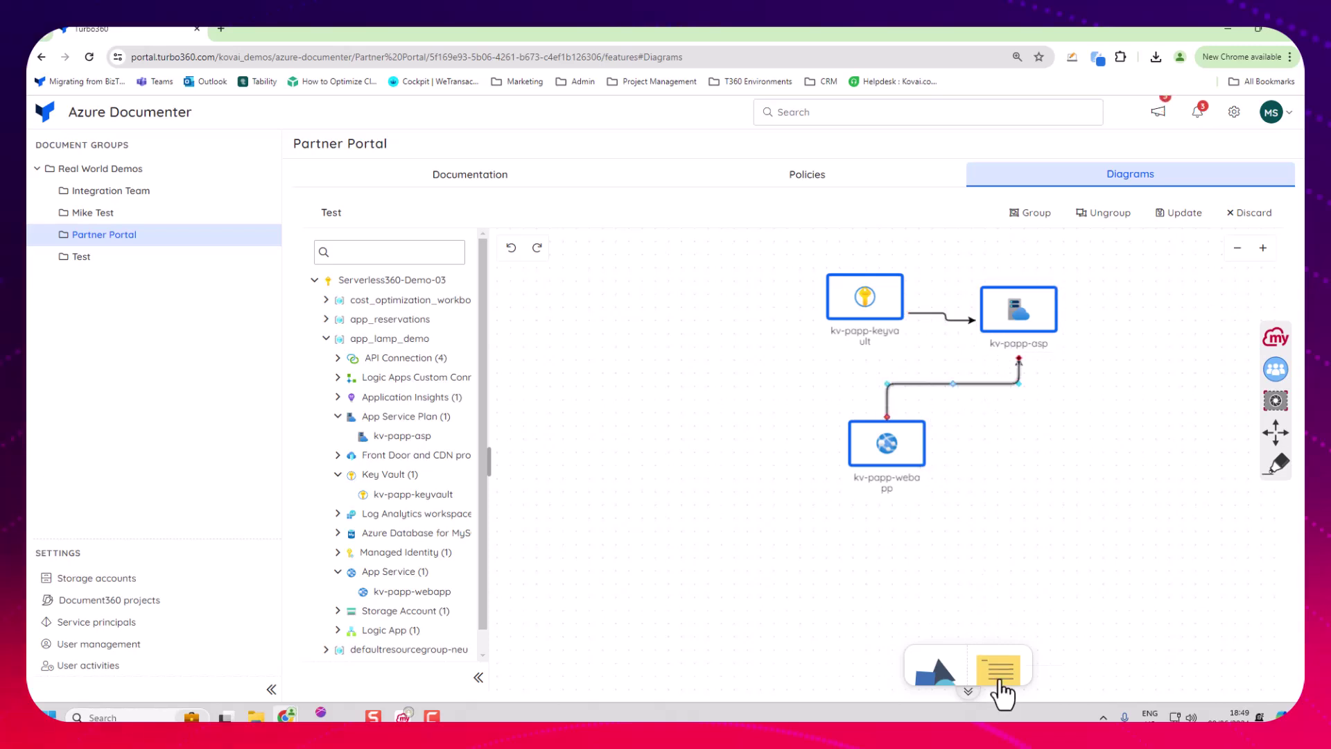
# Step: Add a sticky note beside the web app and a circle shape beside the key vault on the canvas
pyautogui.click(1002, 665)
pyautogui.moveTo(931, 494); pyautogui.dragTo(1119, 463)
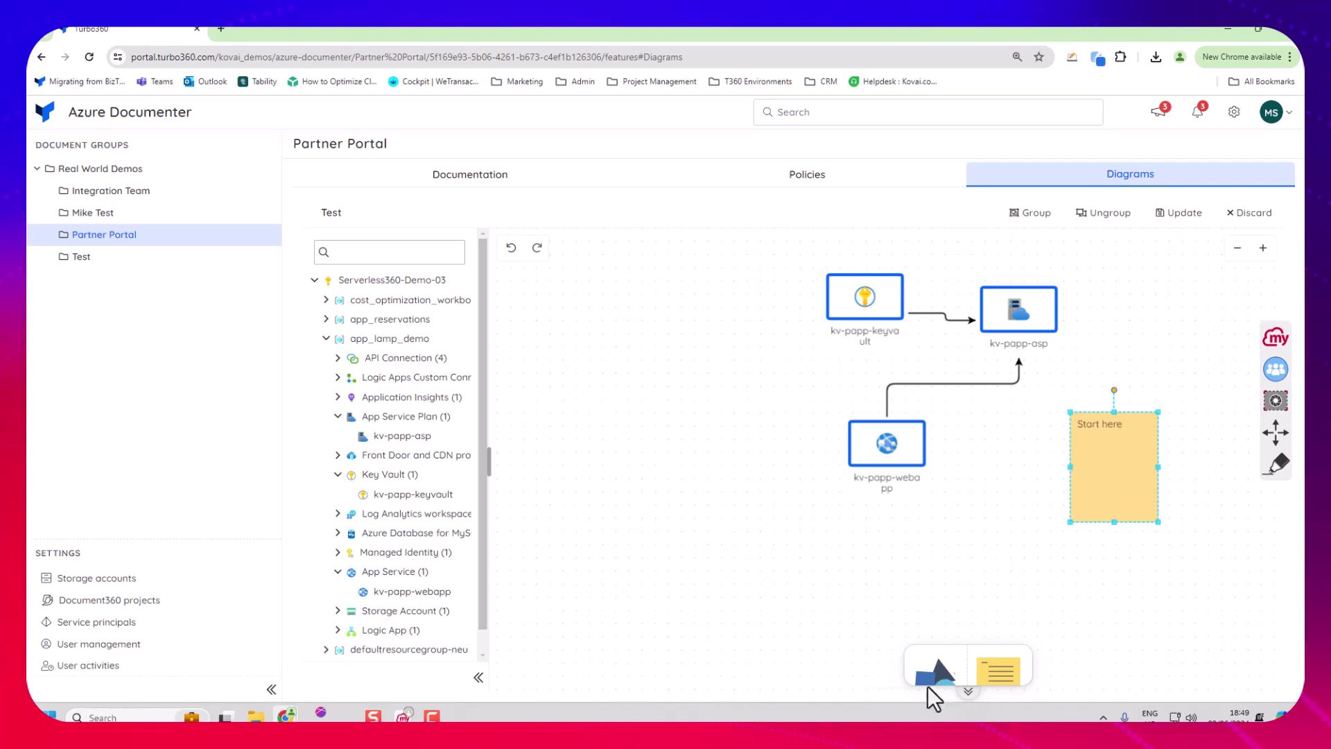
pyautogui.moveTo(933, 666)
pyautogui.moveTo(946, 518); pyautogui.dragTo(779, 357)
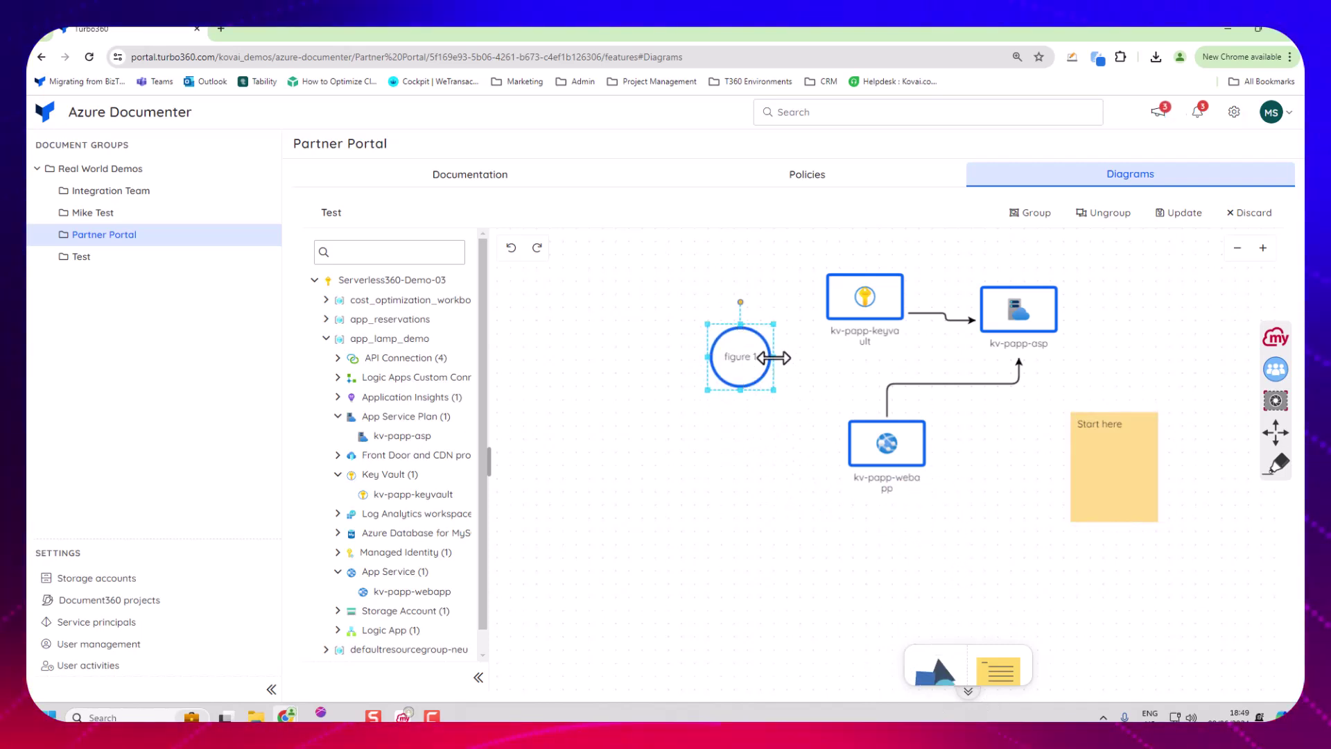
pyautogui.click(809, 375)
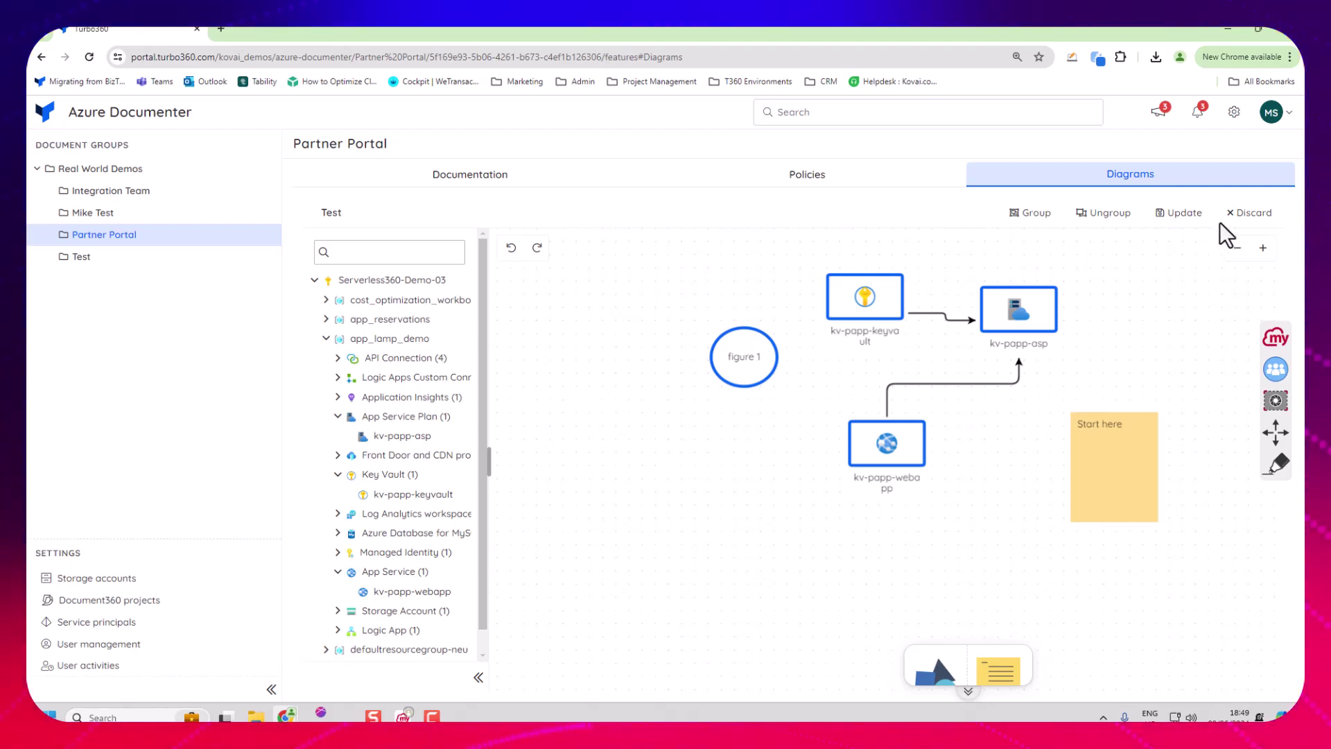
# Step: Discard the unsaved edits to the Test diagram and switch to the Partner Portal diagram
pyautogui.click(1237, 229)
pyautogui.click(783, 236)
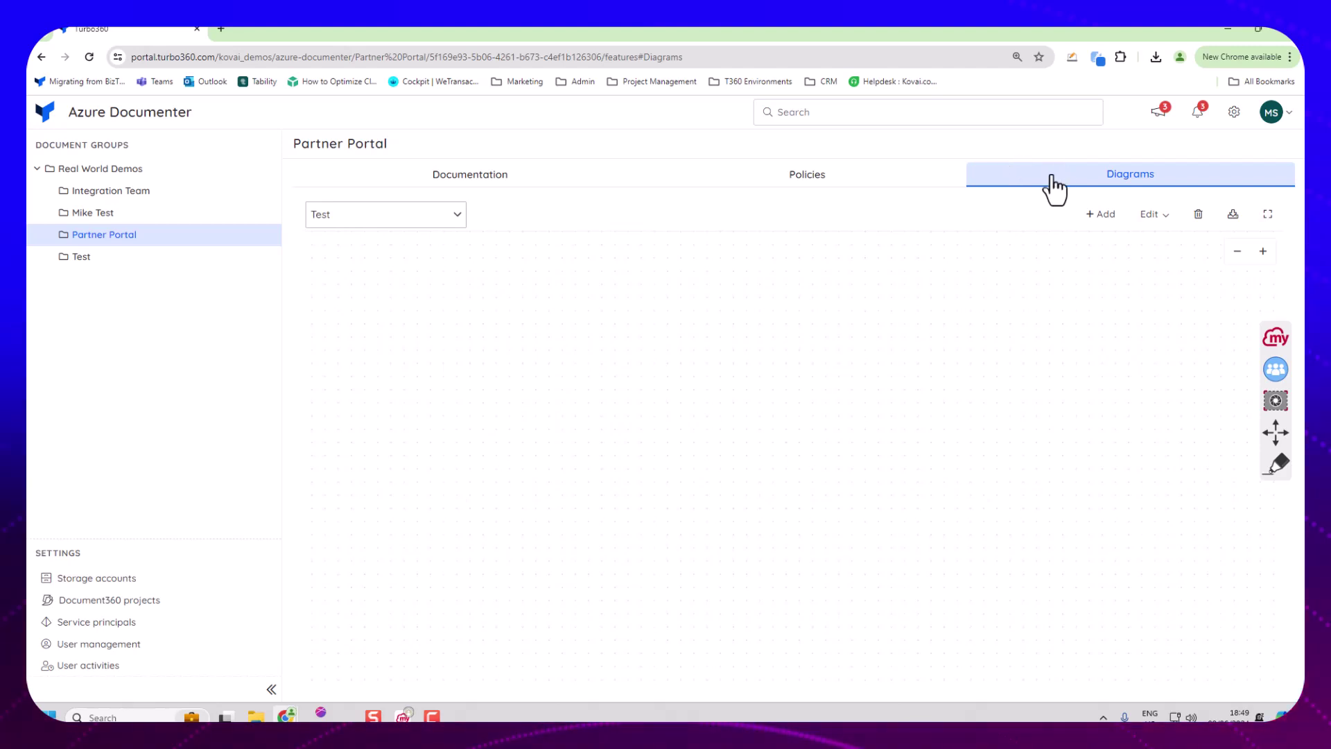
pyautogui.click(437, 219)
pyautogui.click(396, 246)
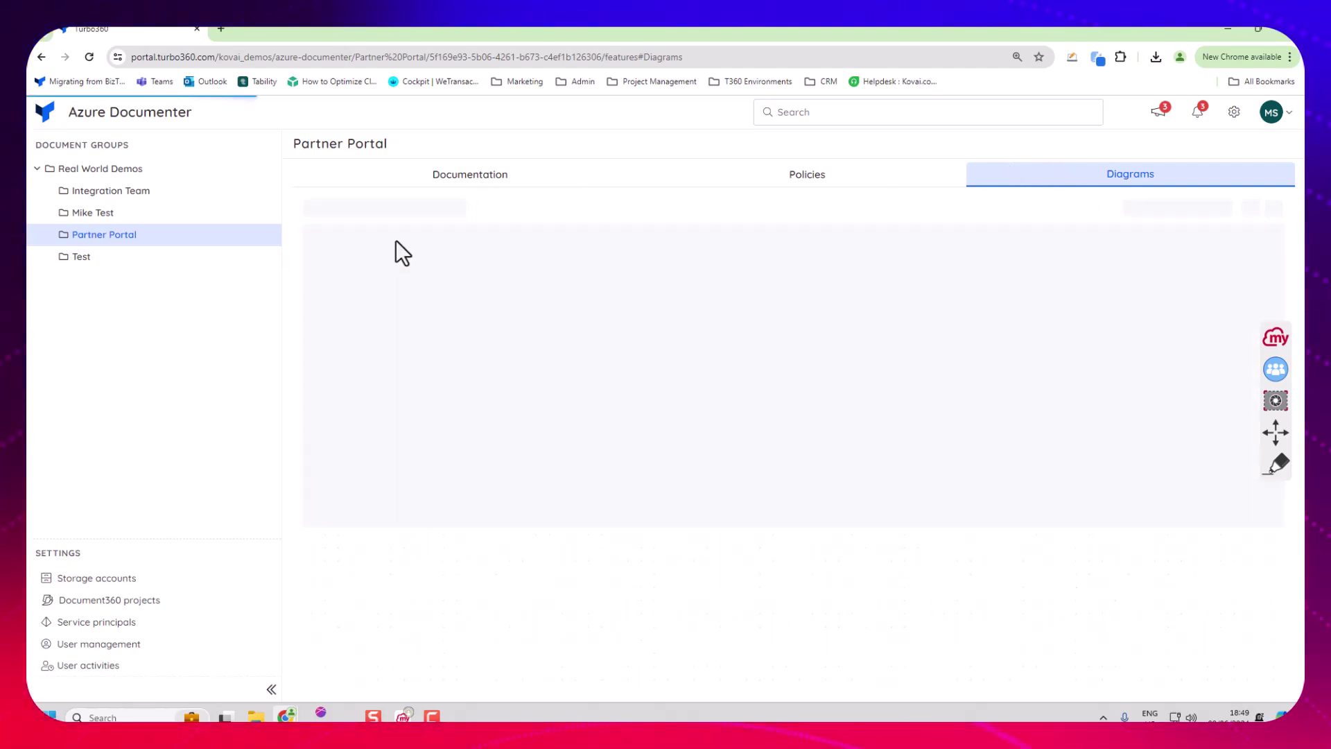